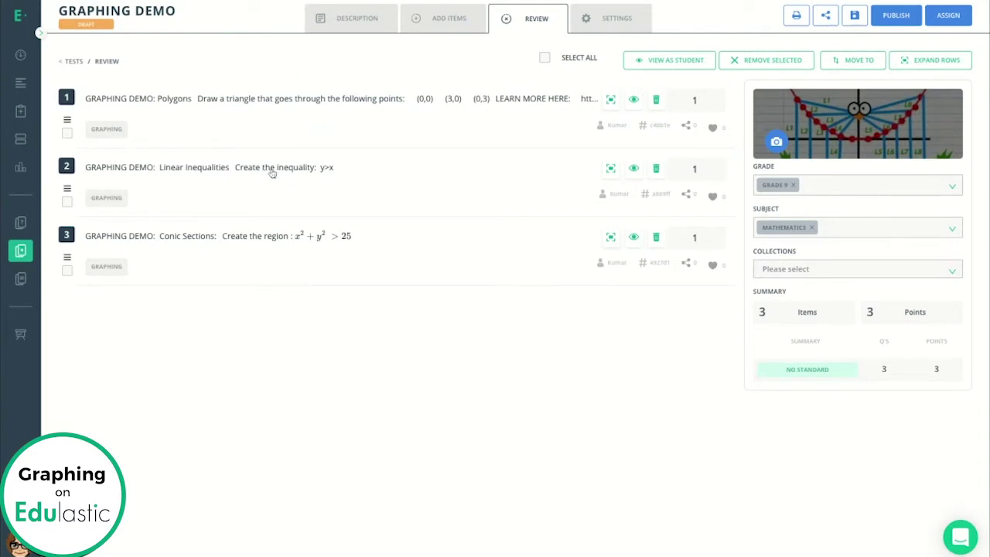
Preview the Graphing Demo test as a student, go through all three questions, and exit the preview.
{"action": "left_click", "coordinate": [679, 62]}
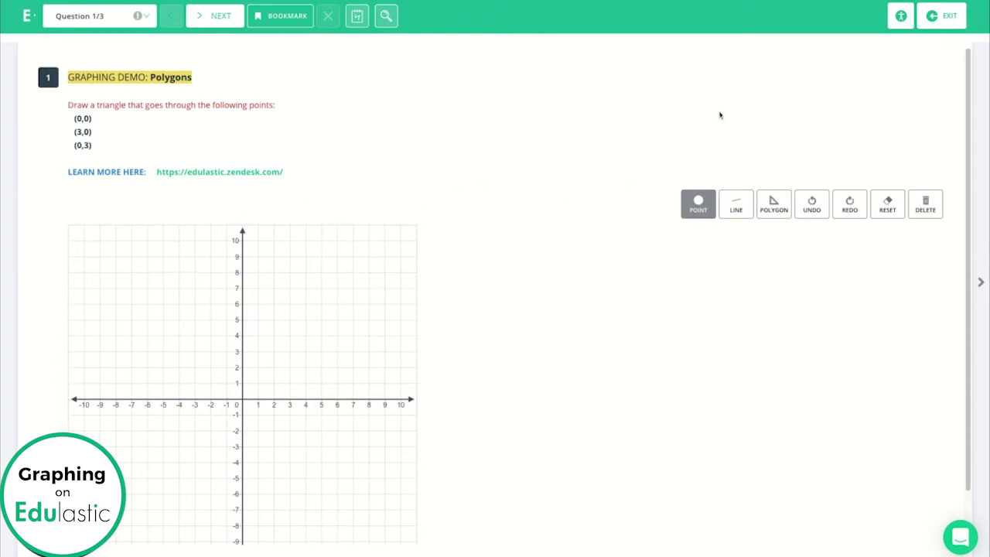
{"action": "left_click", "coordinate": [219, 18]}
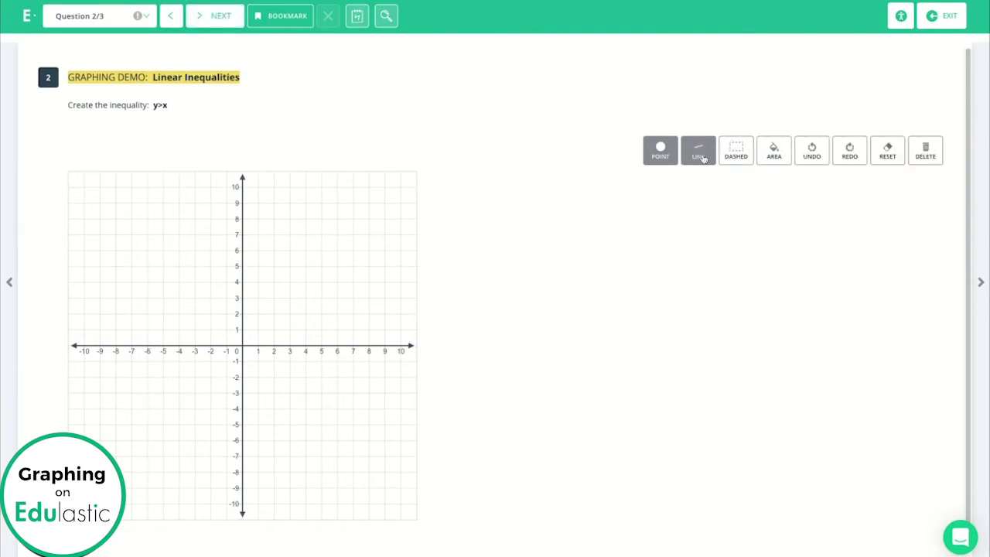
{"action": "left_click", "coordinate": [198, 25]}
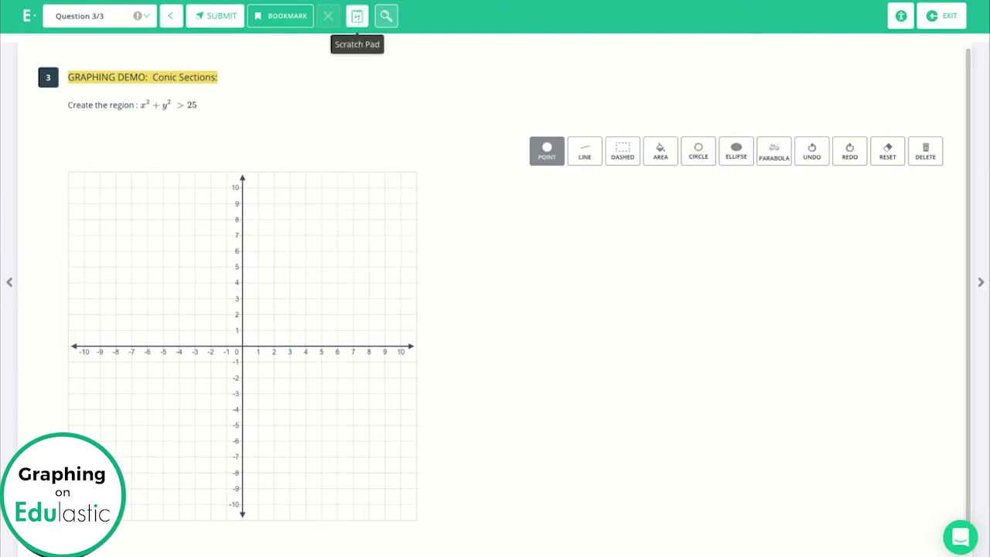
{"action": "left_click", "coordinate": [942, 15]}
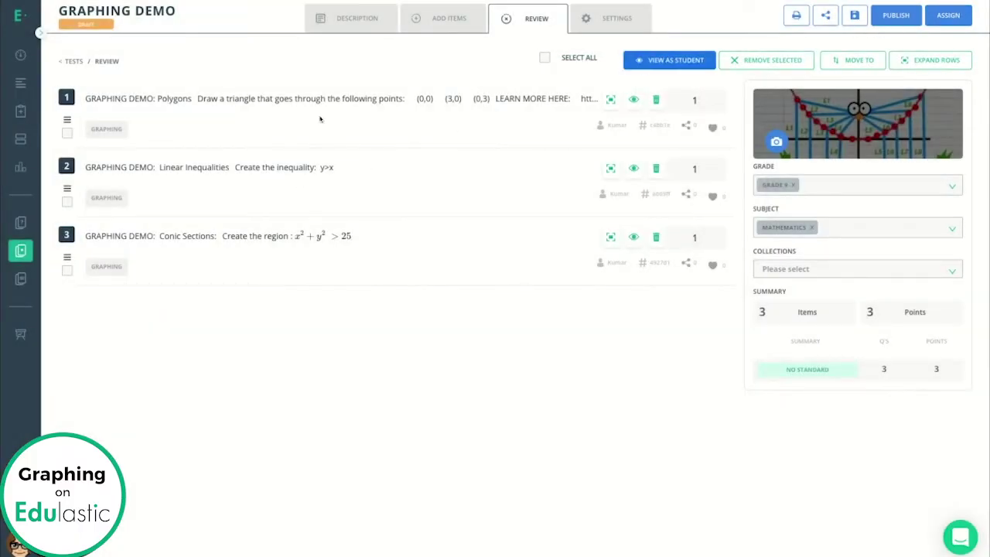
Open the Polygons question for editing and look over the additional graphing tools available for its answer.
{"action": "left_click", "coordinate": [236, 102]}
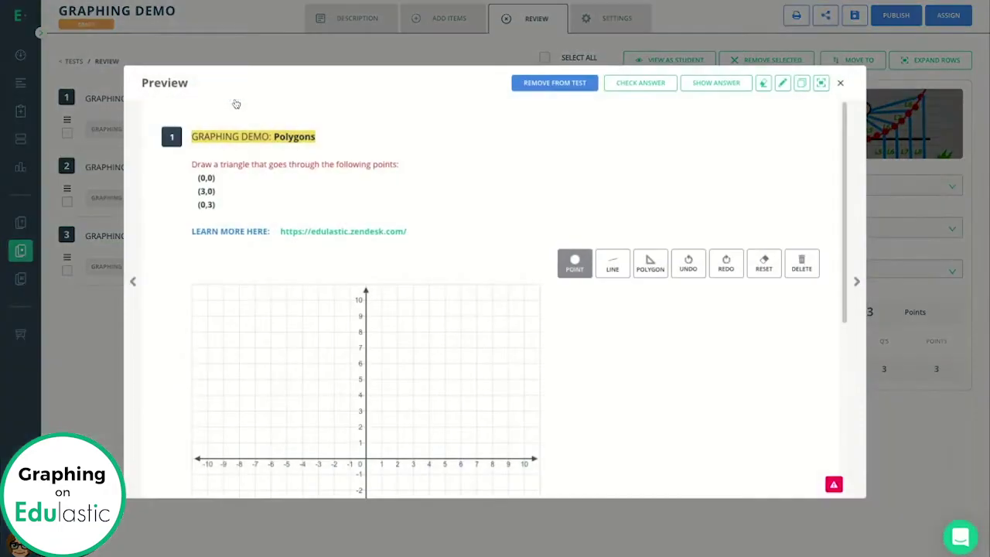
{"action": "left_click", "coordinate": [783, 83]}
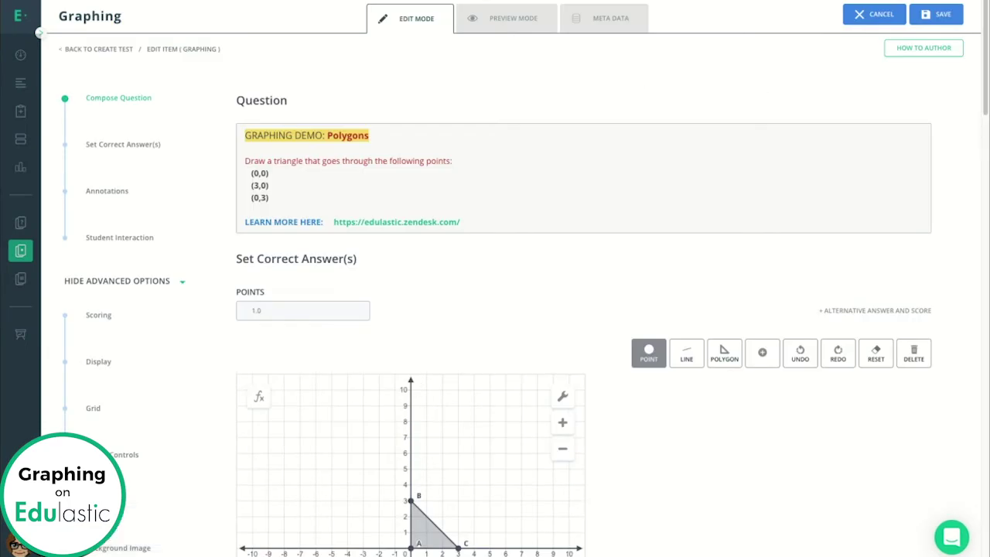
{"action": "scroll", "coordinate": [496, 293], "scroll_direction": "down", "scroll_amount": 2}
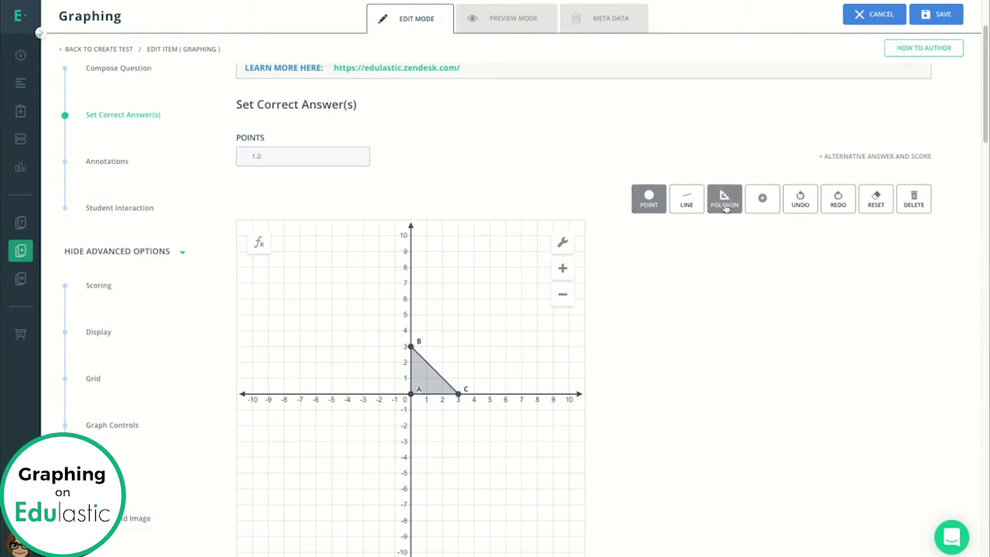
{"action": "left_click", "coordinate": [768, 209]}
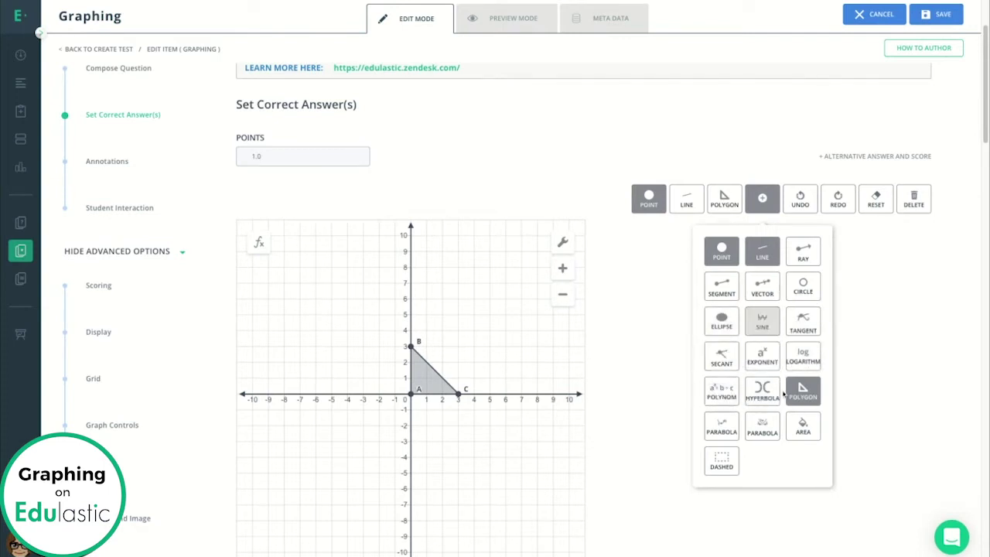
{"action": "left_click", "coordinate": [774, 209]}
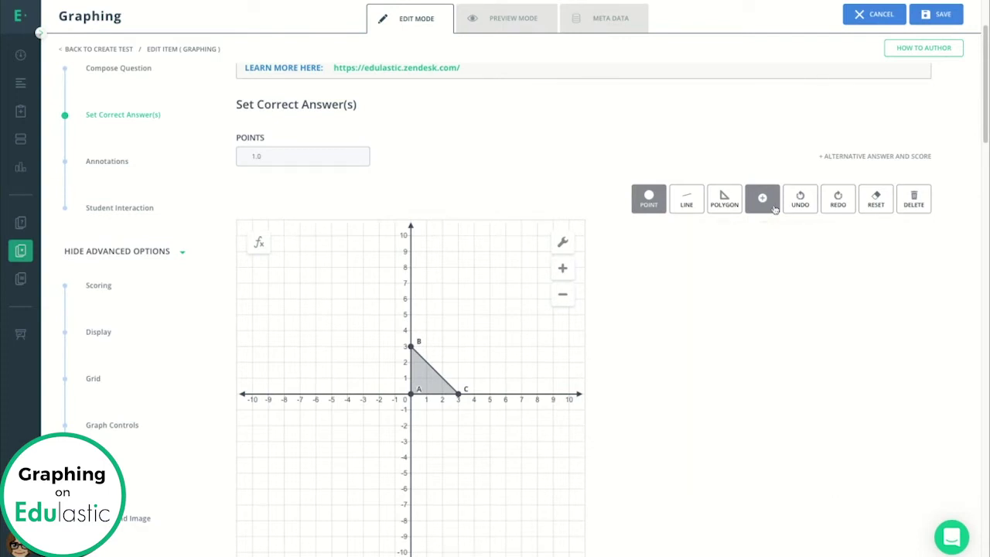
Reset the correct-answer graph and redraw the triangle as a polygon through (0,0), (0,3) and (3,0).
{"action": "left_click", "coordinate": [875, 203]}
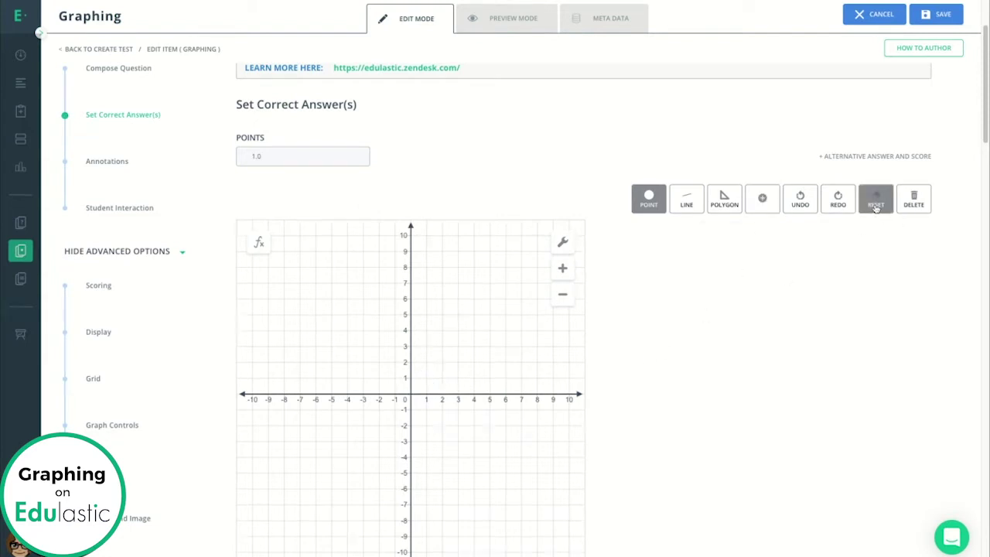
{"action": "left_click", "coordinate": [723, 202]}
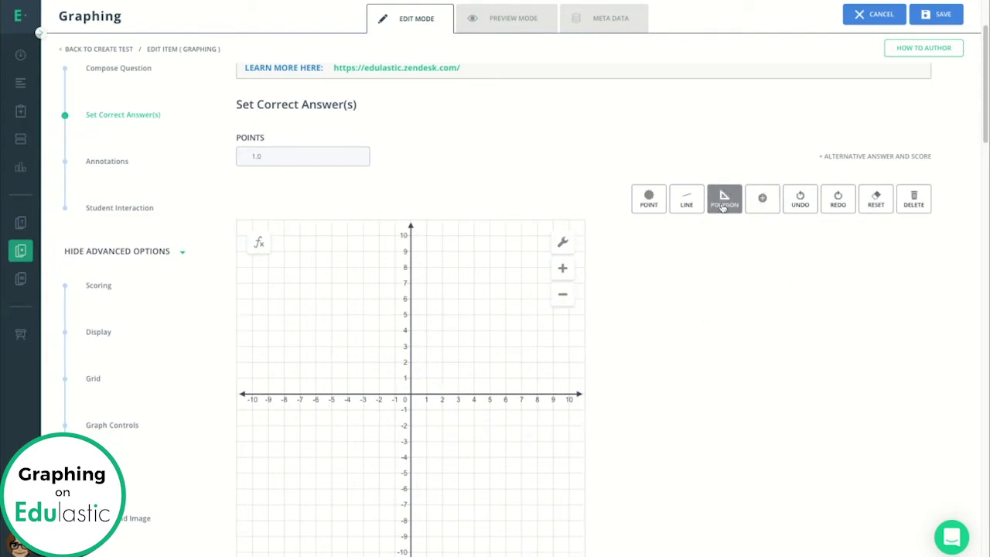
{"action": "left_click", "coordinate": [411, 394]}
{"action": "left_click", "coordinate": [411, 347]}
{"action": "left_click", "coordinate": [459, 394]}
{"action": "left_click", "coordinate": [410, 395]}
{"action": "left_click", "coordinate": [411, 394]}
Preview the question and draw a polygon answer with vertices at (0,0), (0,5) and (5,0).
{"action": "left_click", "coordinate": [508, 26]}
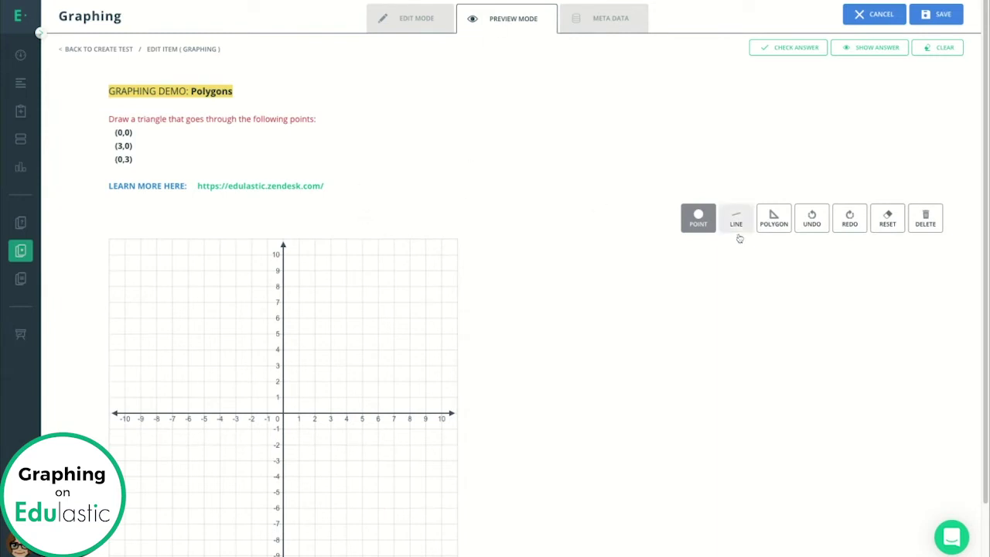
{"action": "left_click", "coordinate": [778, 225]}
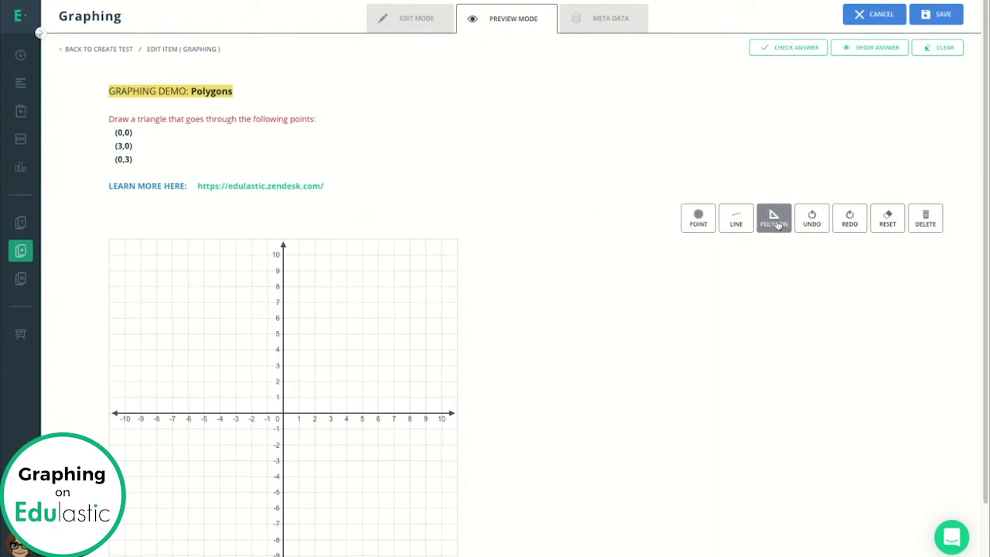
{"action": "left_click", "coordinate": [284, 414]}
{"action": "left_click", "coordinate": [284, 333]}
{"action": "left_click", "coordinate": [364, 417]}
{"action": "left_click", "coordinate": [284, 415]}
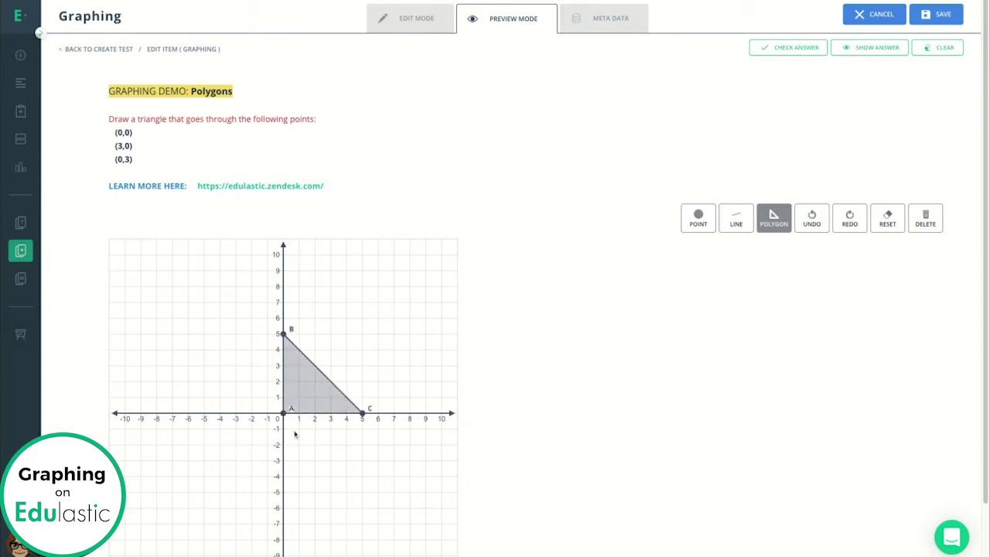
Check the drawn triangle's score and view the correct answer graph.
{"action": "left_click", "coordinate": [804, 51]}
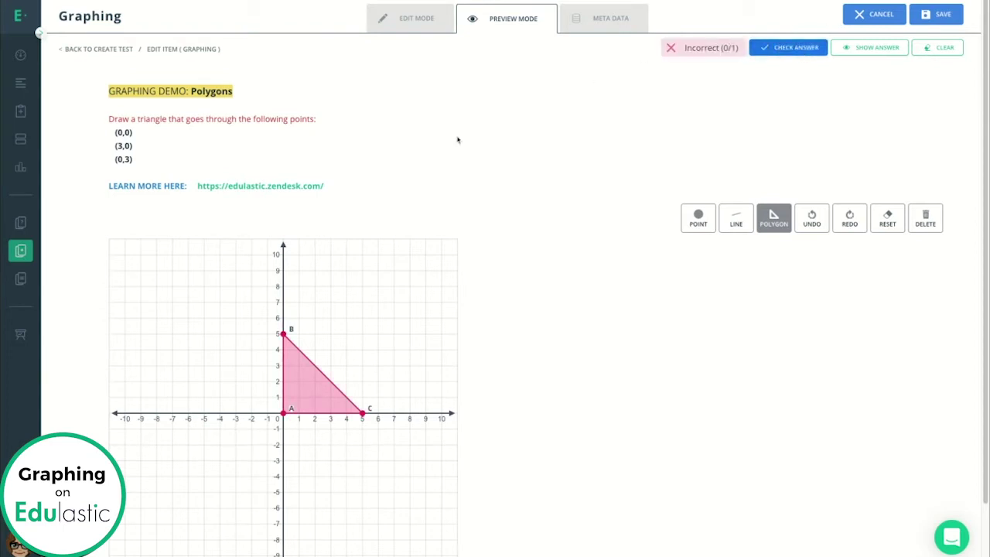
{"action": "left_click", "coordinate": [873, 51]}
{"action": "scroll", "coordinate": [389, 347], "scroll_direction": "down", "scroll_amount": 6}
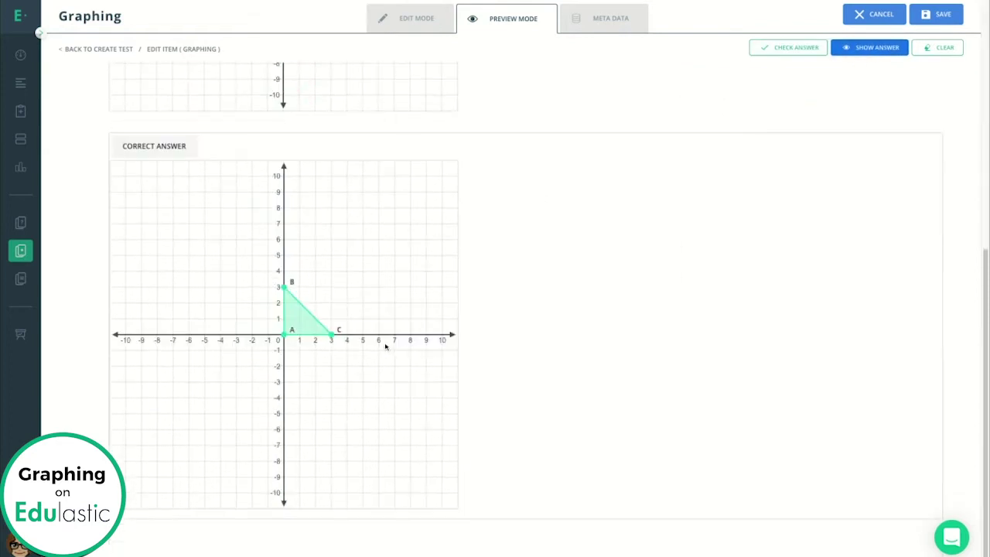
{"action": "scroll", "coordinate": [387, 316], "scroll_direction": "up", "scroll_amount": 6}
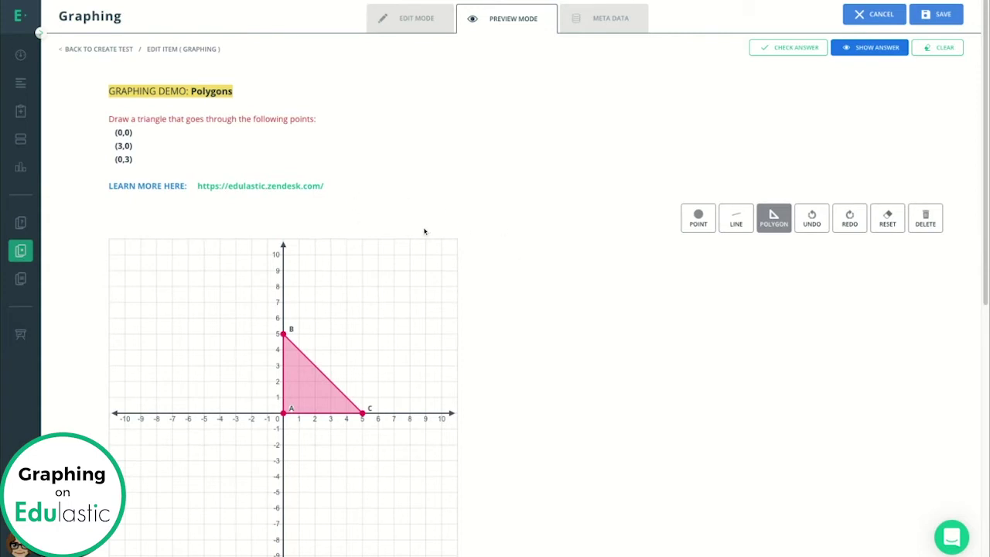
Leave the Polygons question without saving and open the Linear Inequalities question for editing.
{"action": "left_click", "coordinate": [420, 24]}
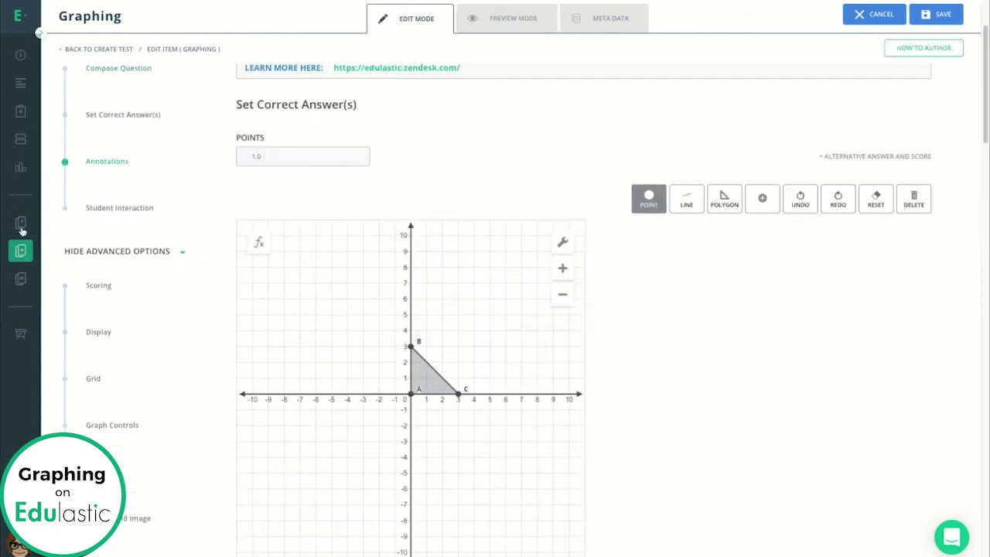
{"action": "mouse_move", "coordinate": [22, 225]}
{"action": "left_click", "coordinate": [878, 18]}
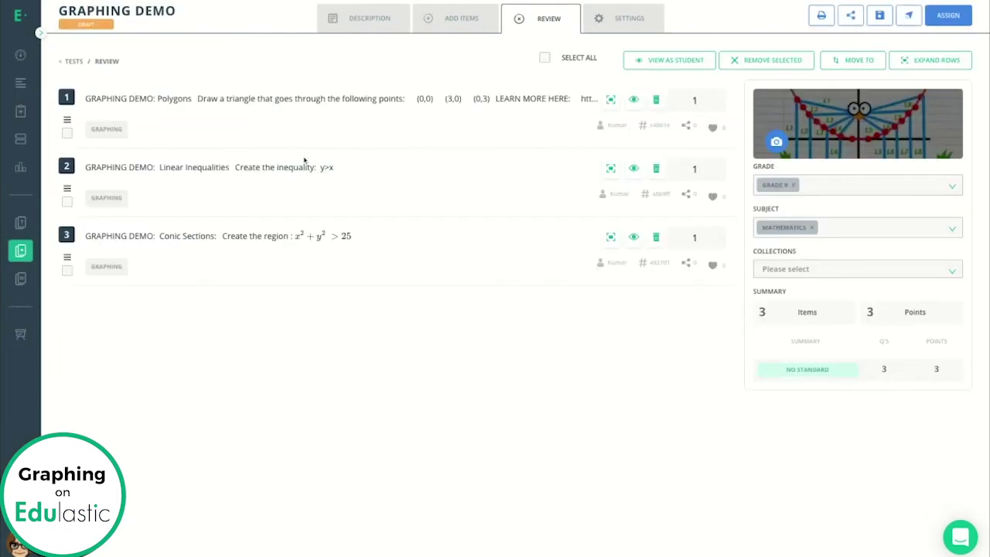
{"action": "left_click", "coordinate": [252, 172]}
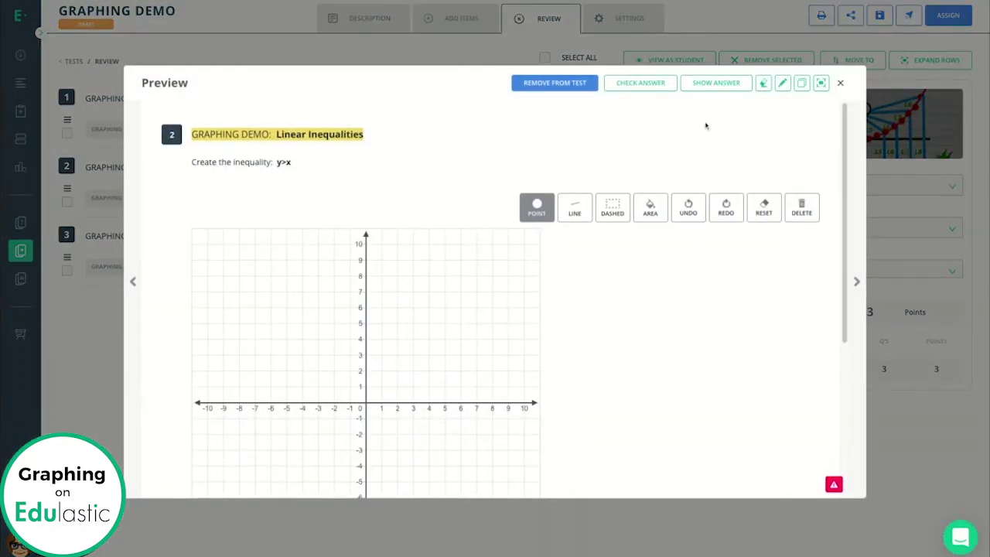
{"action": "left_click", "coordinate": [782, 83]}
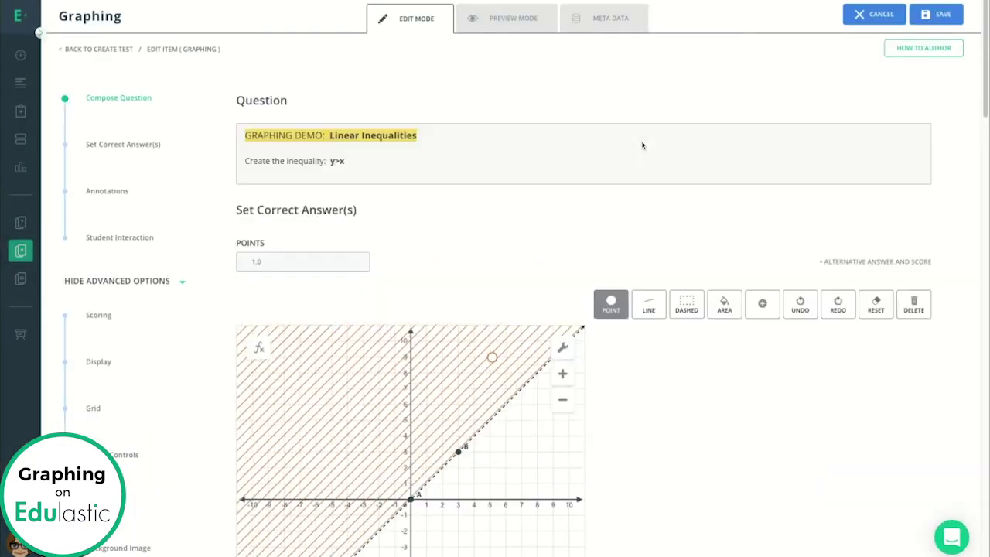
Reset the correct-answer graph and draw a dashed line through (0,0) and (3,3).
{"action": "scroll", "coordinate": [702, 276], "scroll_direction": "down", "scroll_amount": 3}
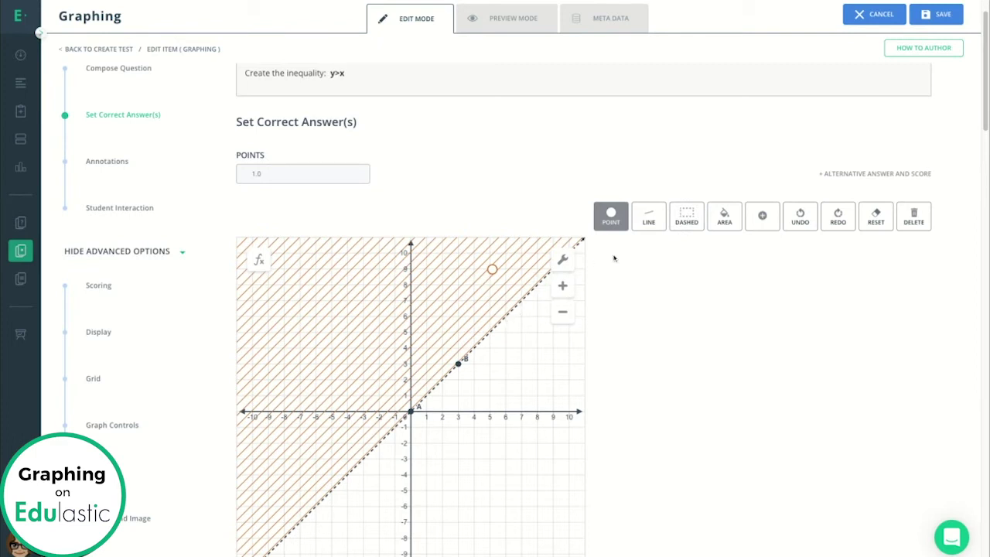
{"action": "left_click", "coordinate": [877, 223]}
{"action": "left_click", "coordinate": [648, 217]}
{"action": "left_click", "coordinate": [410, 411]}
{"action": "left_click", "coordinate": [458, 363]}
{"action": "left_click", "coordinate": [686, 218]}
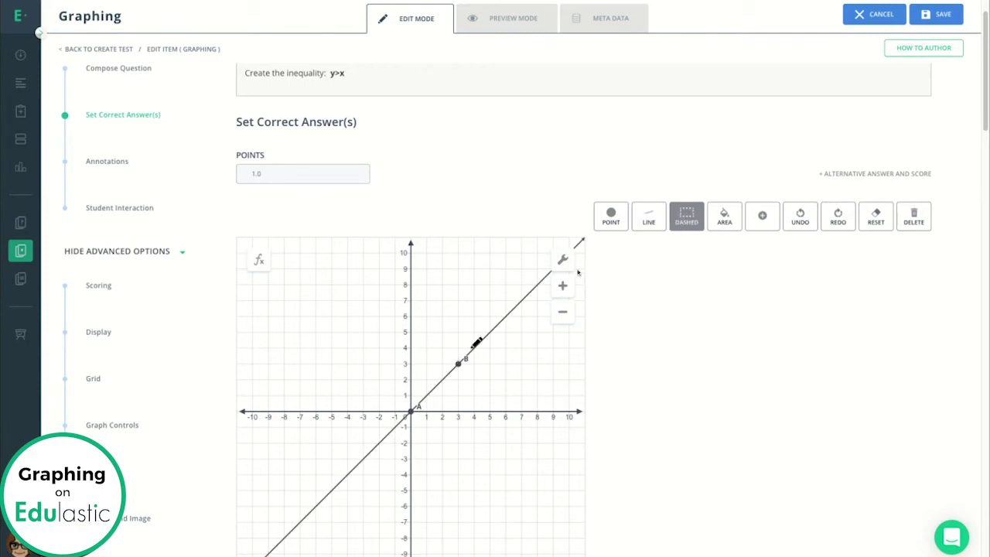
{"action": "left_click", "coordinate": [534, 291]}
Shade the area above the dashed line and save the question, proceeding without an associated standard.
{"action": "left_click", "coordinate": [724, 216]}
{"action": "left_click", "coordinate": [495, 273]}
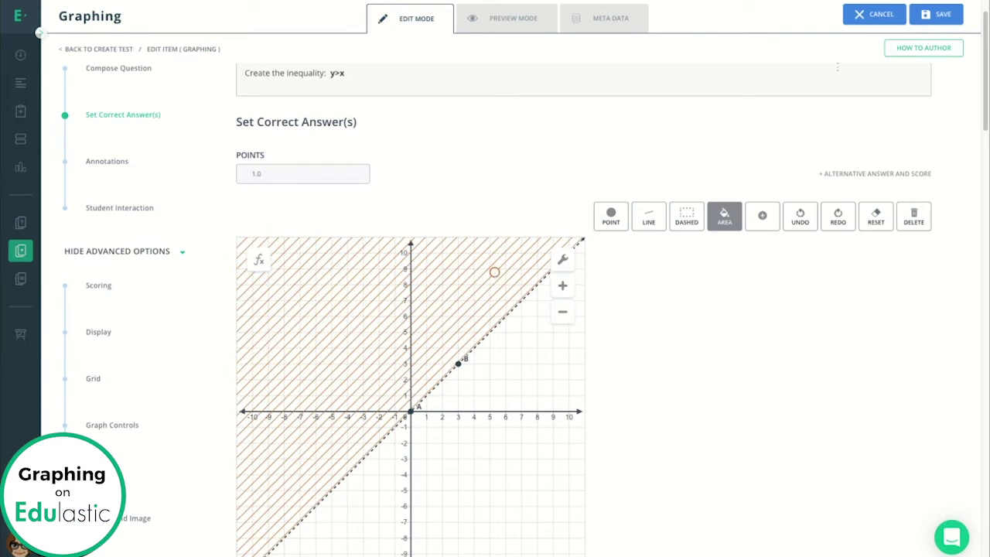
{"action": "left_click", "coordinate": [945, 17]}
{"action": "left_click", "coordinate": [514, 344]}
Open the Conic Sections question for editing and show the additional graphing tools for its correct answer.
{"action": "left_click", "coordinate": [272, 240]}
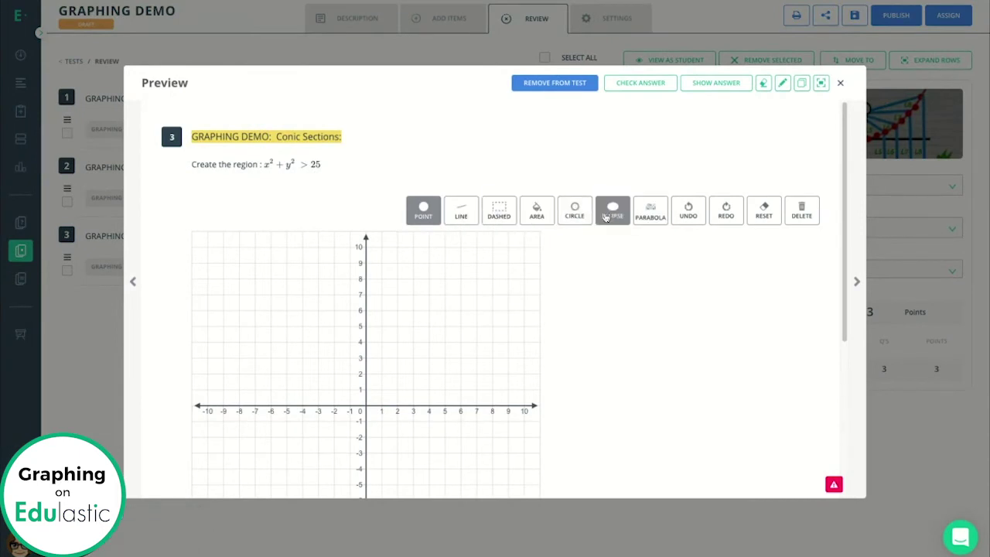
{"action": "left_click", "coordinate": [653, 218]}
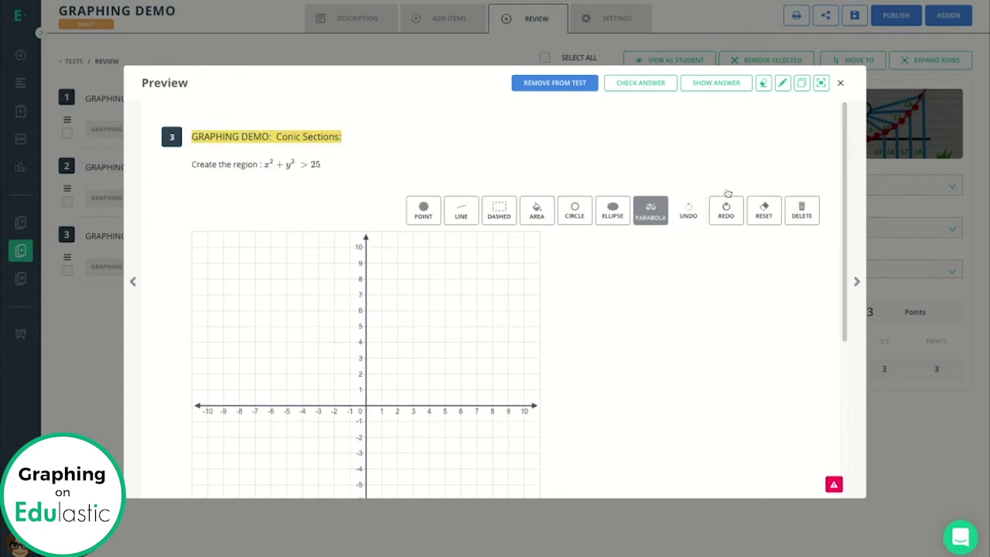
{"action": "left_click", "coordinate": [782, 83]}
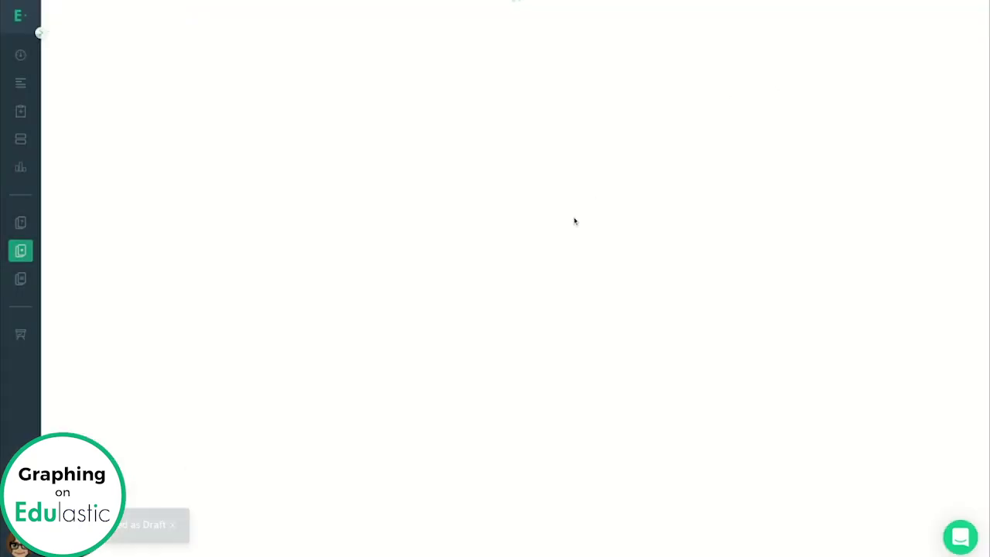
{"action": "scroll", "coordinate": [692, 363], "scroll_direction": "down", "scroll_amount": 2}
{"action": "scroll", "coordinate": [649, 356], "scroll_direction": "down", "scroll_amount": 1}
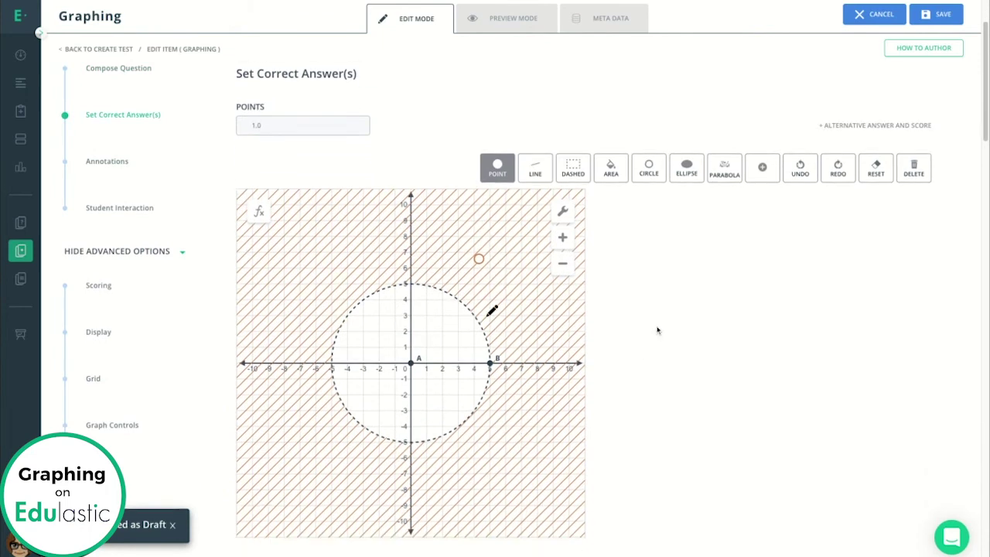
{"action": "left_click", "coordinate": [762, 167]}
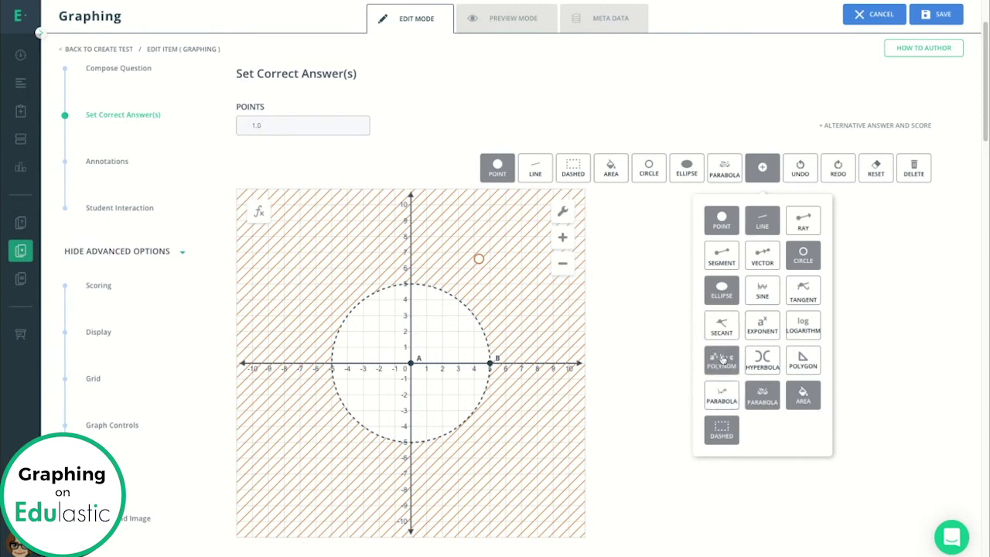
Plot the equation y = 1/(x+1) on the correct-answer graph using equation entry.
{"action": "left_click", "coordinate": [260, 213]}
{"action": "left_click", "coordinate": [318, 218]}
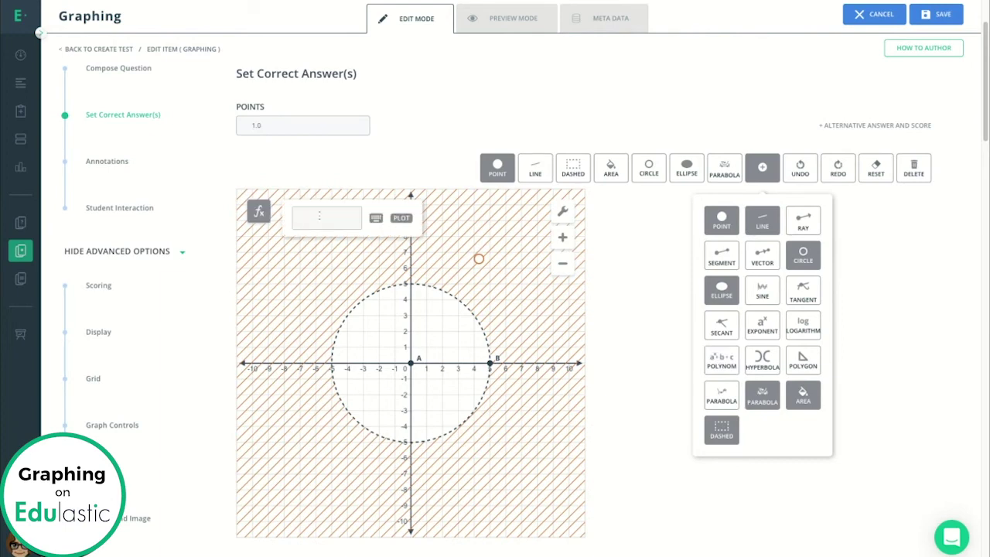
{"action": "type", "text": "y"}
{"action": "type", "text": "=1"}
{"action": "type", "text": "/4"}
{"action": "type", "text": "+1"}
{"action": "left_click", "coordinate": [401, 218]}
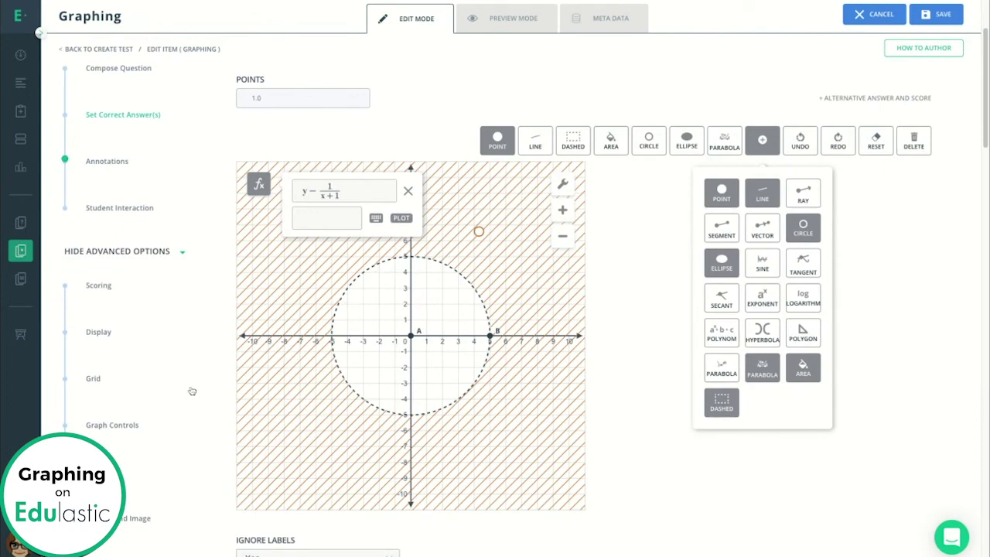
Look over the question's annotation, student interaction and scoring settings below the graph.
{"action": "scroll", "coordinate": [497, 293], "scroll_direction": "down", "scroll_amount": 1}
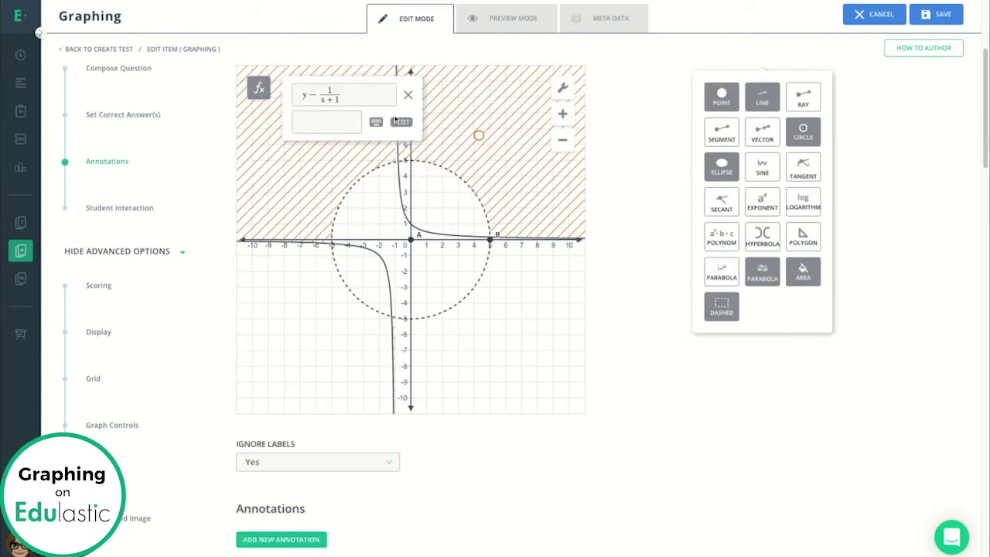
{"action": "scroll", "coordinate": [205, 290], "scroll_direction": "down", "scroll_amount": 1}
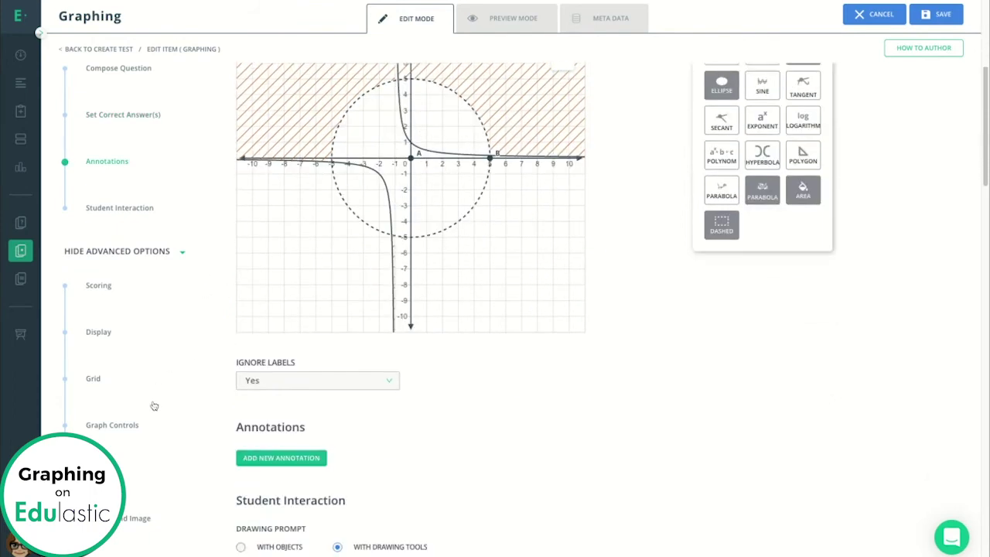
{"action": "scroll", "coordinate": [155, 407], "scroll_direction": "down", "scroll_amount": 1}
{"action": "scroll", "coordinate": [153, 427], "scroll_direction": "down", "scroll_amount": 1}
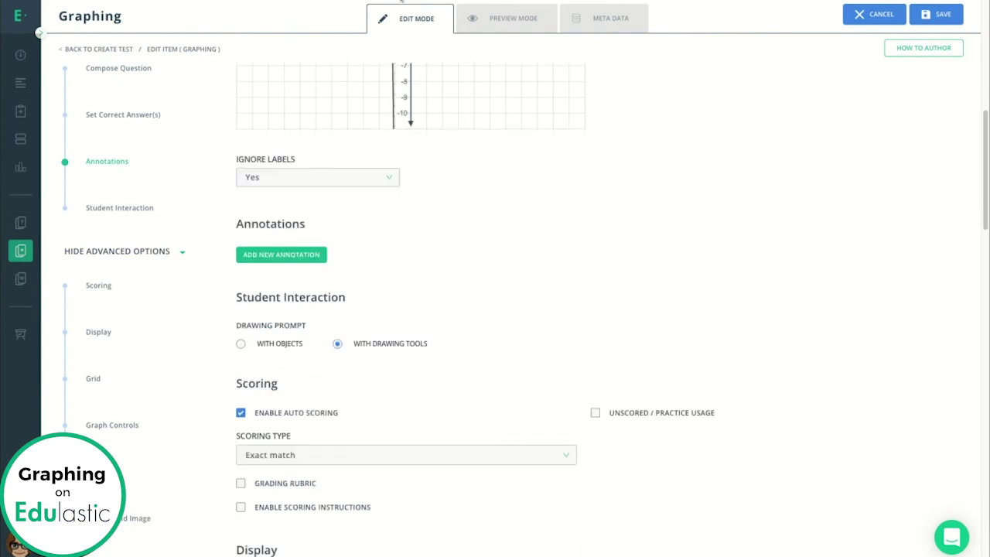
{"action": "scroll", "coordinate": [525, 116], "scroll_direction": "up", "scroll_amount": 5}
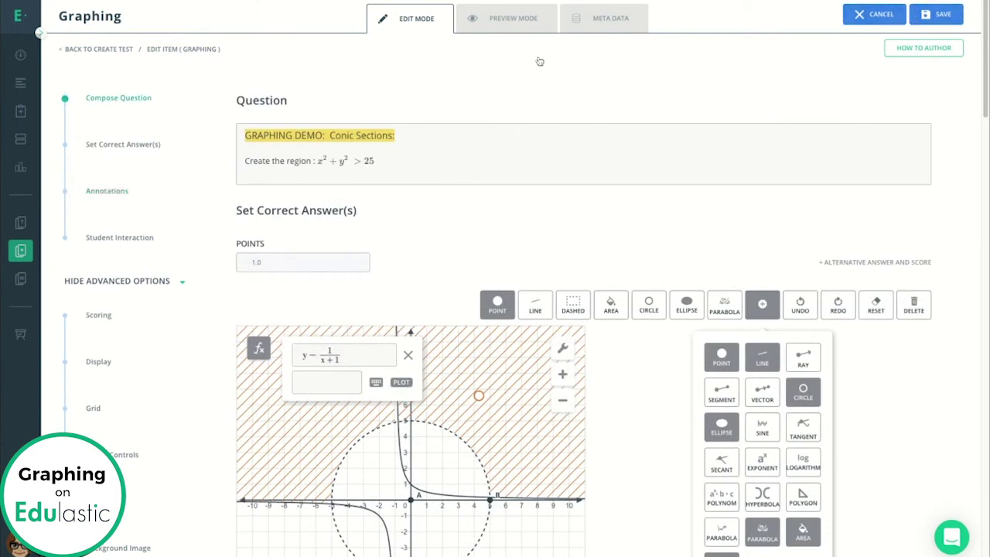
{"action": "scroll", "coordinate": [572, 209], "scroll_direction": "down", "scroll_amount": 1}
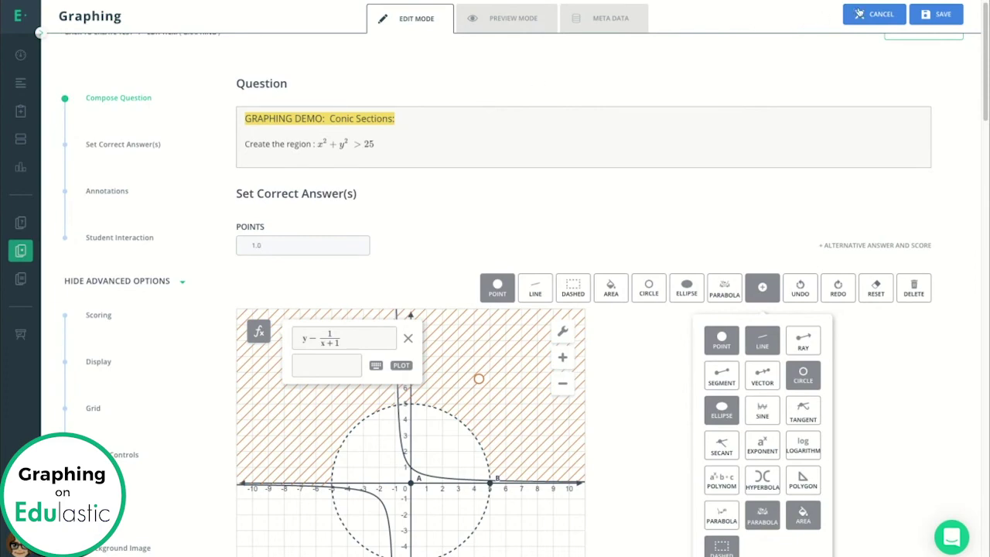
Save the Conic Sections question without an associated standard and open the preview of the Polygons question.
{"action": "left_click", "coordinate": [943, 15]}
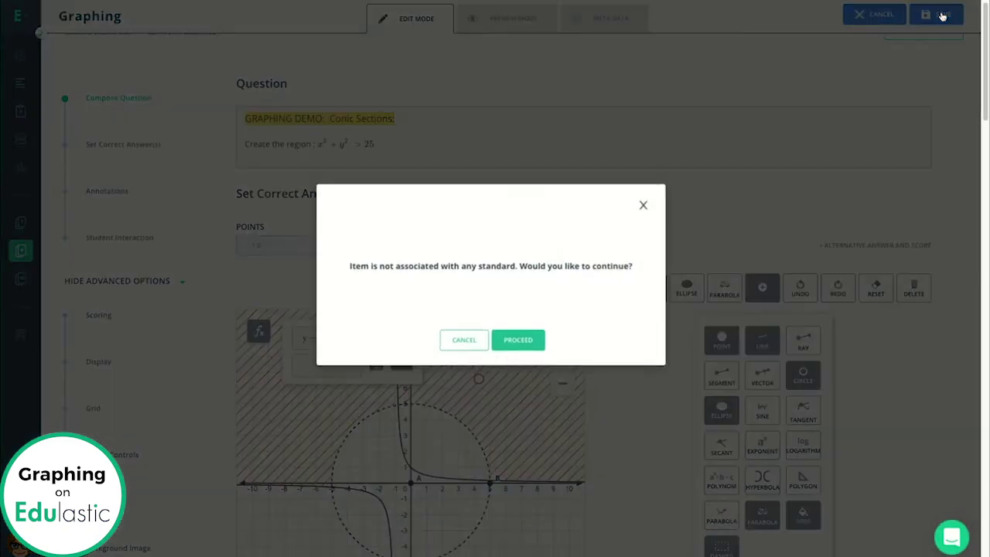
{"action": "left_click", "coordinate": [518, 342]}
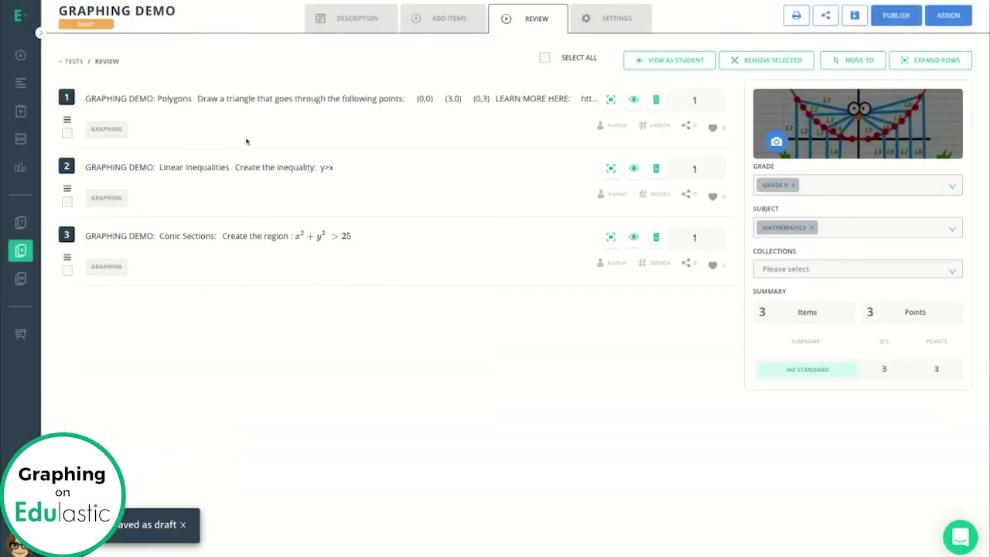
{"action": "left_click", "coordinate": [238, 115]}
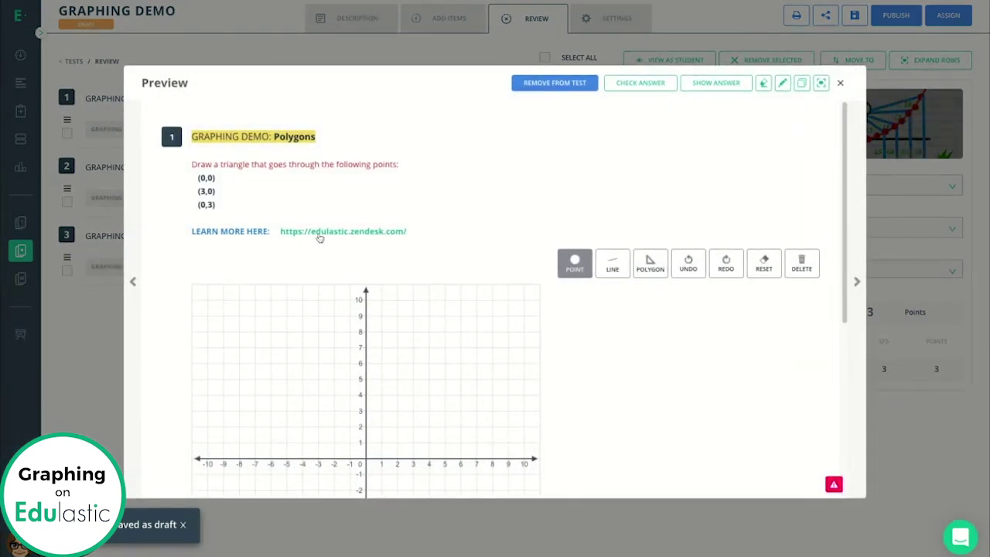